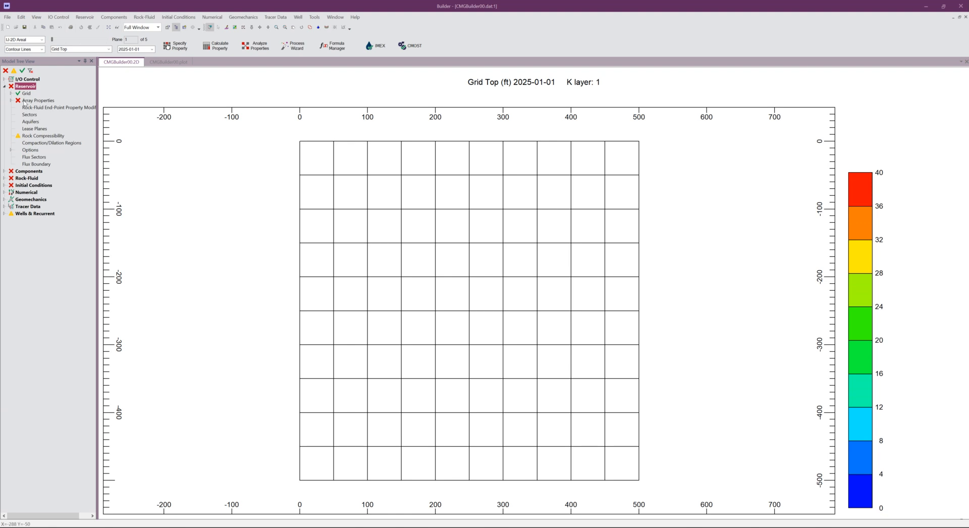
Open the reservoir's array properties and set Grid Top to 9000 ft for Layer 1.
{"action": "double_click", "coordinate": [24, 102]}
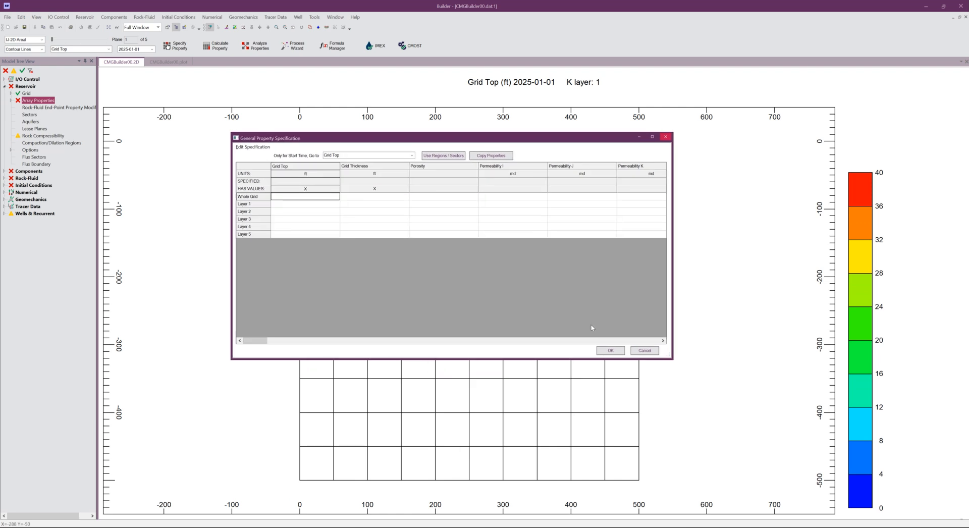
{"action": "left_click_drag", "start_coordinate": [672, 361], "coordinate": [815, 454]}
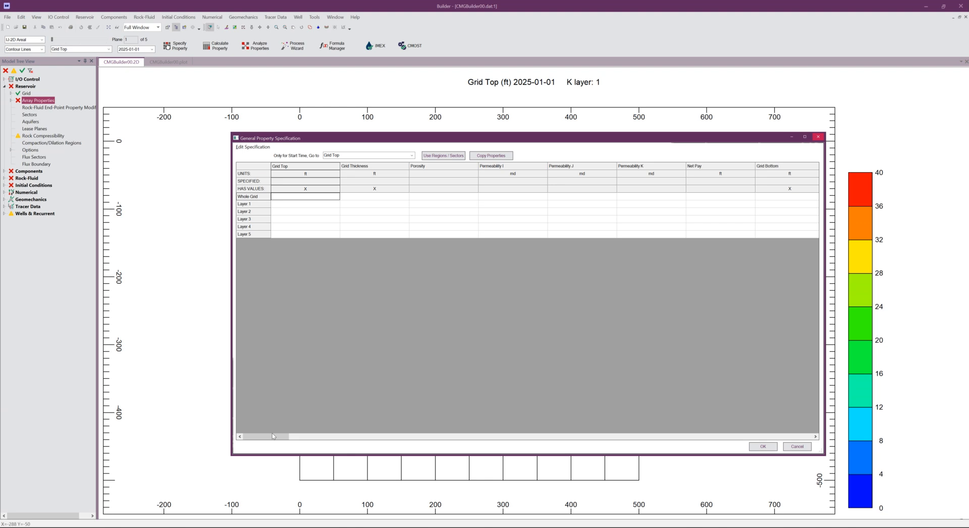
{"action": "left_click_drag", "start_coordinate": [276, 437], "coordinate": [272, 413]}
{"action": "left_click", "coordinate": [289, 205]}
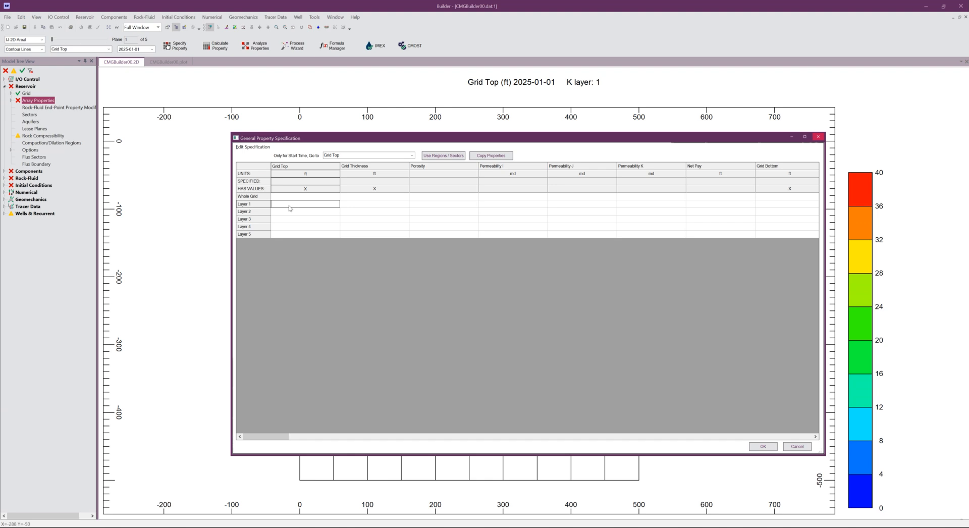
{"action": "type", "text": "9000"}
{"action": "left_click", "coordinate": [297, 212]}
{"action": "left_click", "coordinate": [290, 204]}
Set Grid Thickness to 10 ft for the whole grid.
{"action": "left_click", "coordinate": [360, 206]}
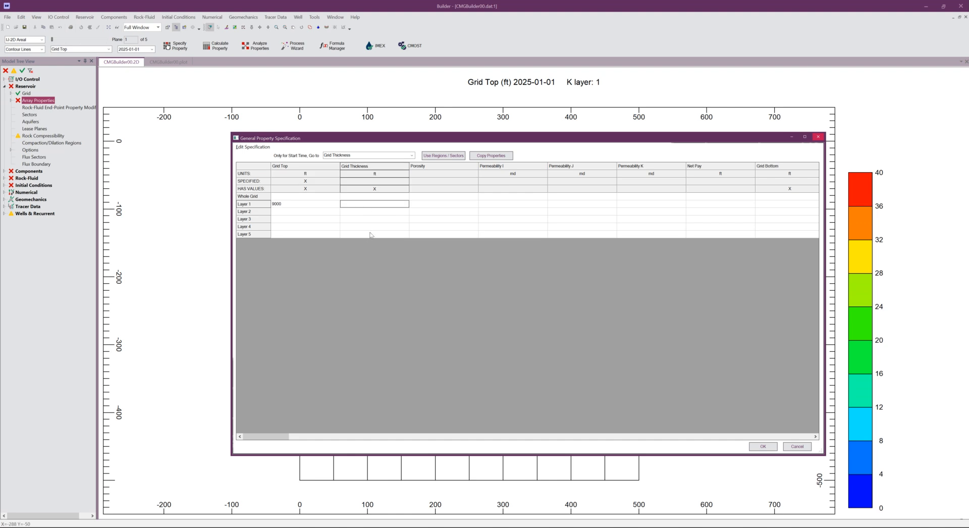
{"action": "left_click", "coordinate": [359, 197]}
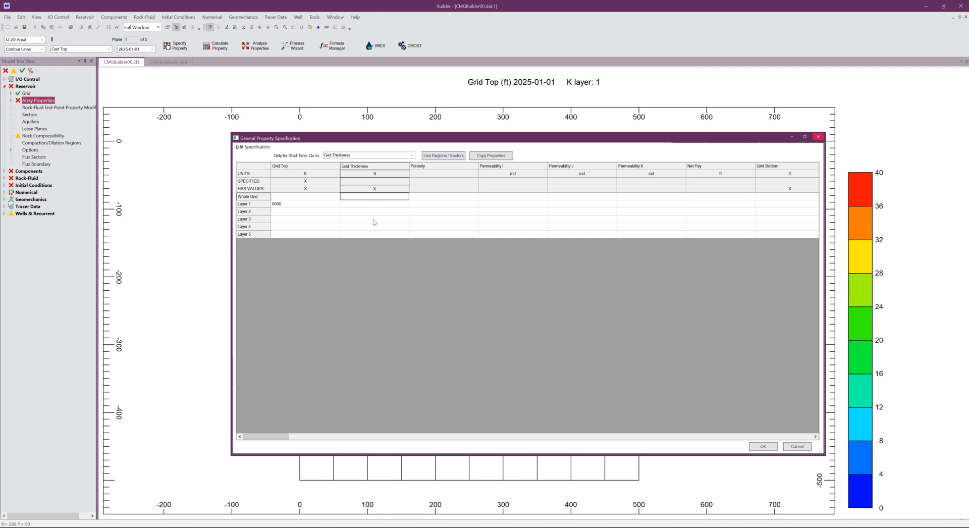
{"action": "left_click", "coordinate": [359, 207]}
{"action": "left_click", "coordinate": [360, 218]}
{"action": "left_click", "coordinate": [362, 234]}
{"action": "left_click", "coordinate": [362, 211]}
{"action": "left_click", "coordinate": [362, 206]}
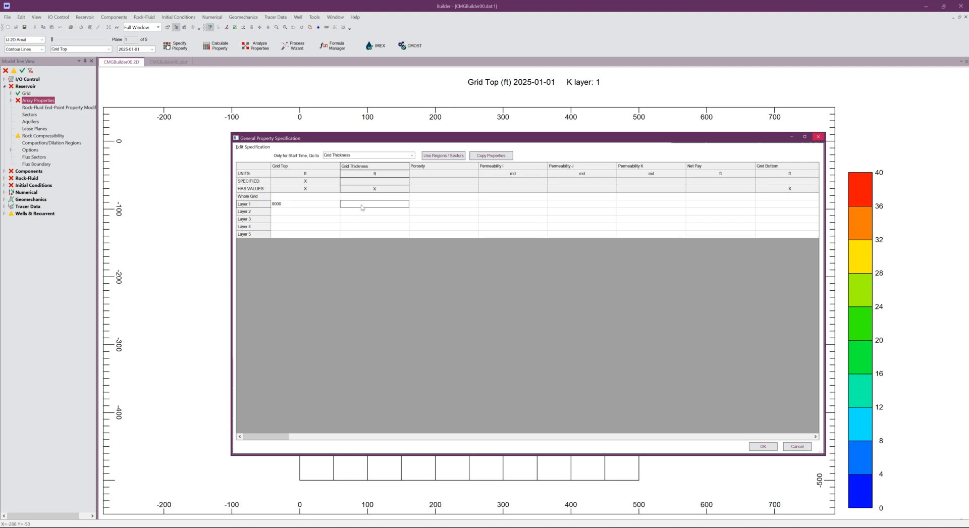
{"action": "left_click", "coordinate": [366, 198]}
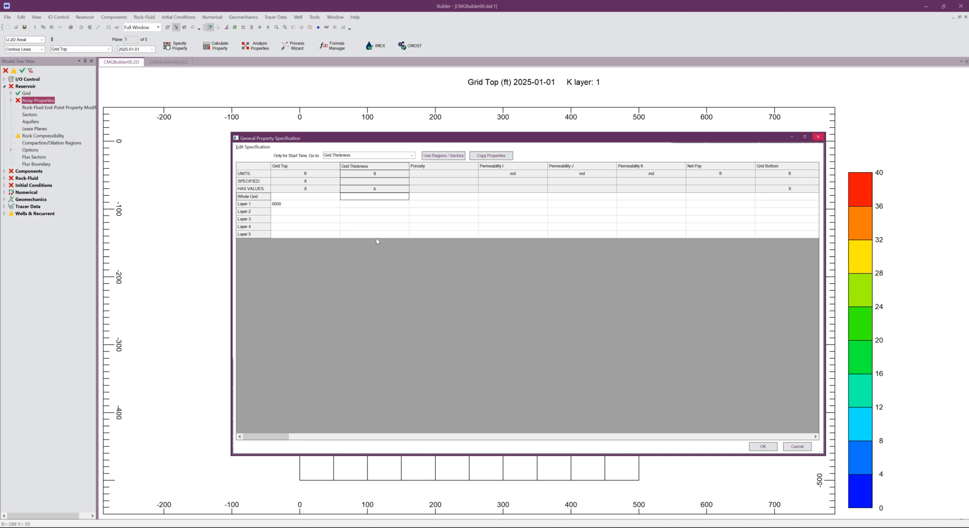
{"action": "type", "text": "10"}
{"action": "key", "text": "Tab"}
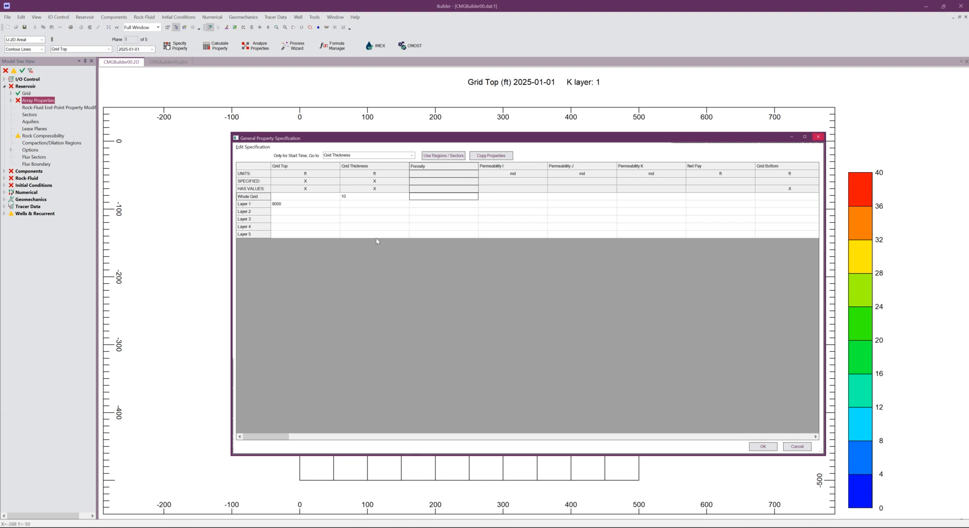
Set Porosity to 0.25 for the whole grid.
{"action": "key", "text": "Tab"}
{"action": "key", "text": "Tab"}
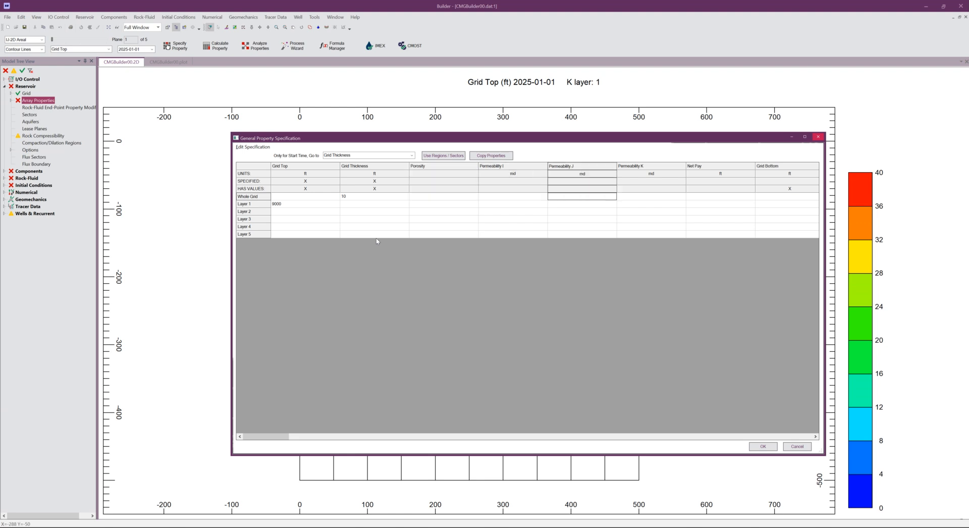
{"action": "key", "text": "Tab"}
{"action": "key", "text": "shift+Tab"}
{"action": "key", "text": "shift+Tab"}
{"action": "key", "text": "shift+Tab"}
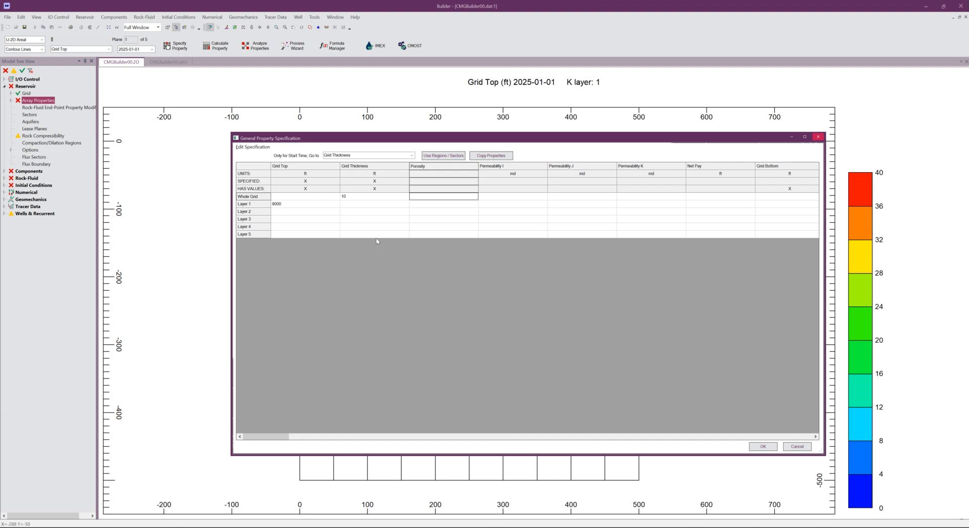
{"action": "type", "text": "0.25"}
{"action": "key", "text": "Tab"}
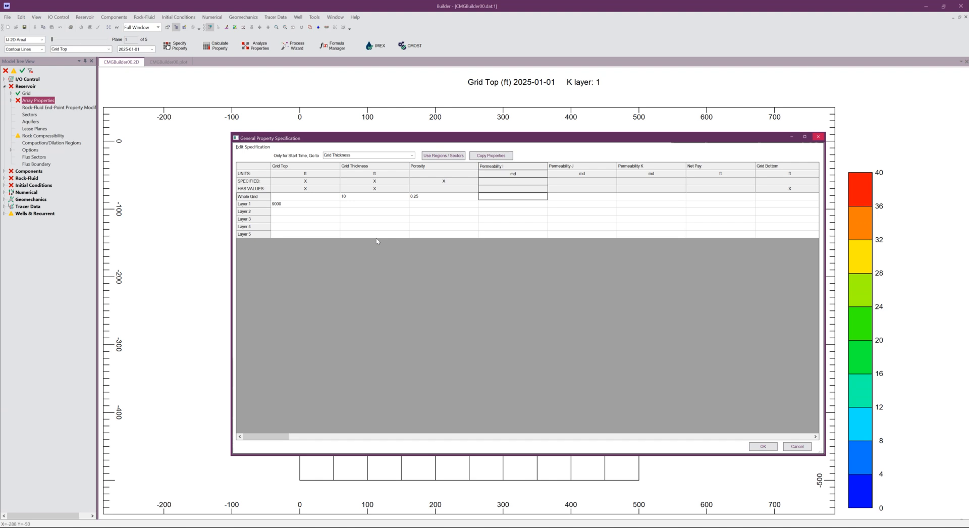
Set the whole-grid permeabilities to 10 md in I, 10 md in J and 1 md in K.
{"action": "type", "text": "10"}
{"action": "key", "text": "Tab"}
{"action": "type", "text": "10"}
{"action": "key", "text": "Tab"}
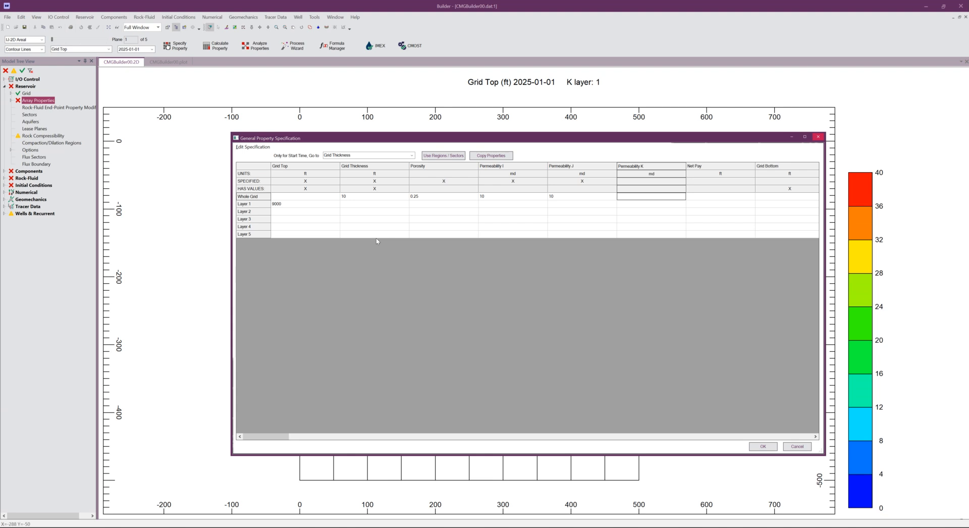
{"action": "type", "text": "1"}
{"action": "key", "text": "Return"}
Look through the further property columns beyond the permeabilities in the specification table.
{"action": "key", "text": "Left"}
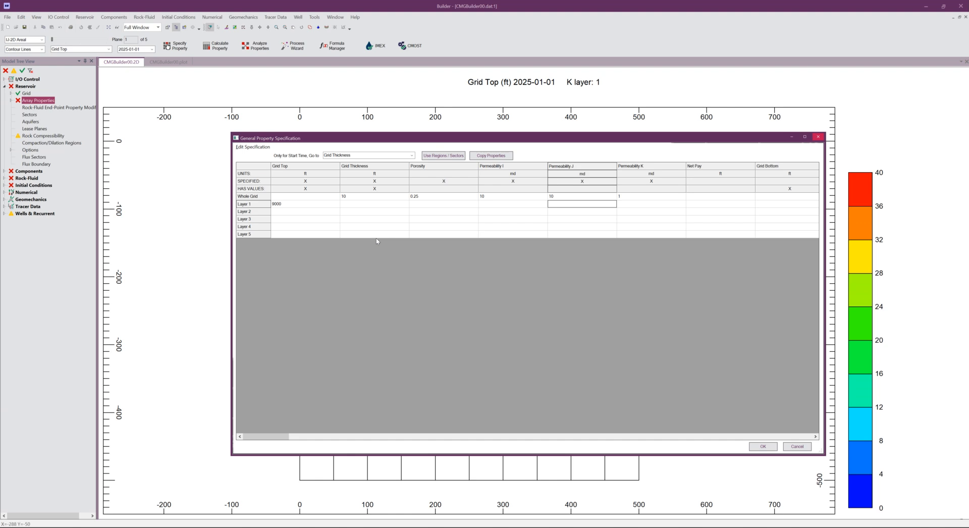
{"action": "key", "text": "Right"}
{"action": "key", "text": "Right"}
{"action": "key", "text": "Right"}
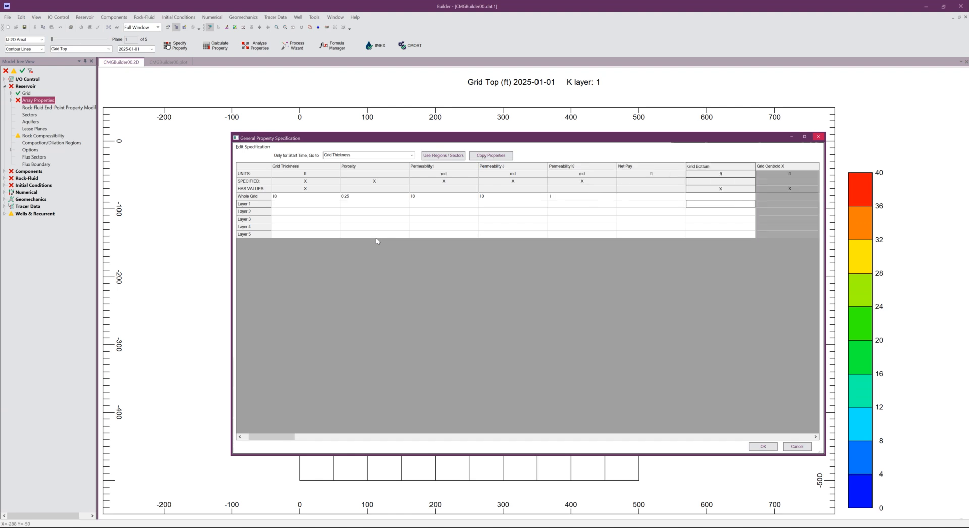
{"action": "key", "text": "Left"}
{"action": "key", "text": "Left"}
{"action": "key", "text": "Left"}
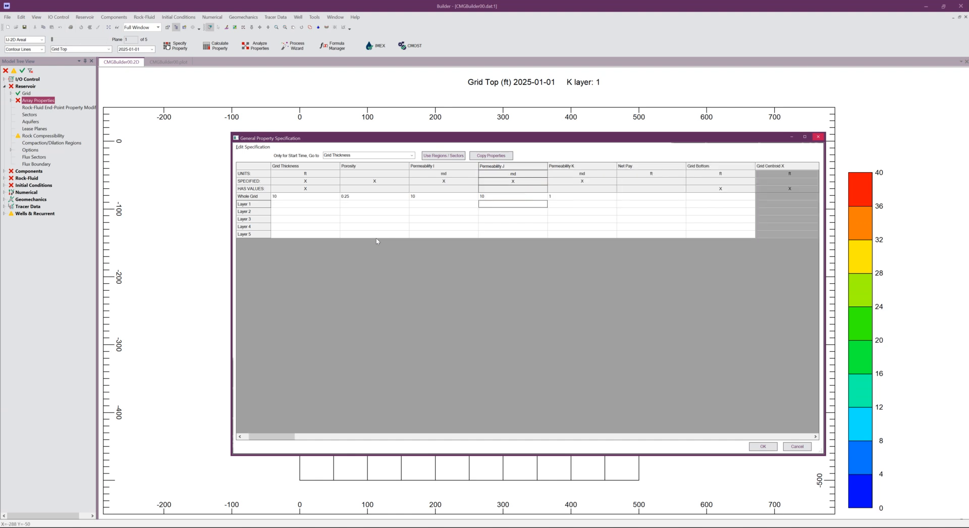
{"action": "key", "text": "Right"}
{"action": "key", "text": "Up"}
{"action": "key", "text": "Left"}
{"action": "key", "text": "Left"}
{"action": "key", "text": "Left"}
{"action": "key", "text": "Left"}
{"action": "key", "text": "Right"}
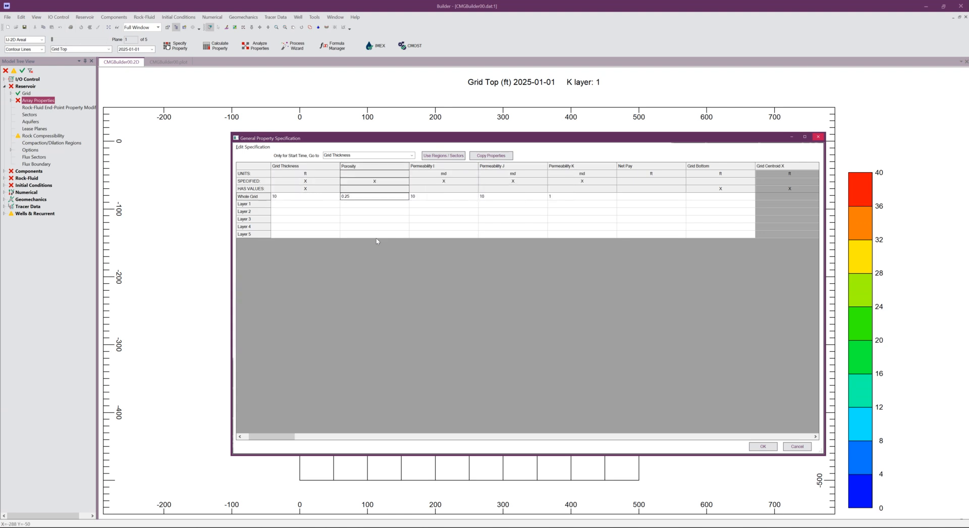
{"action": "key", "text": "Right"}
{"action": "key", "text": "Right"}
{"action": "key", "text": "Right"}
{"action": "key", "text": "Right"}
{"action": "key", "text": "Right"}
{"action": "key", "text": "Right"}
{"action": "key", "text": "Right"}
{"action": "key", "text": "Right"}
{"action": "key", "text": "Right"}
{"action": "key", "text": "Right"}
{"action": "key", "text": "Right"}
{"action": "key", "text": "Right"}
{"action": "key", "text": "Right"}
{"action": "key", "text": "Right"}
{"action": "key", "text": "Right"}
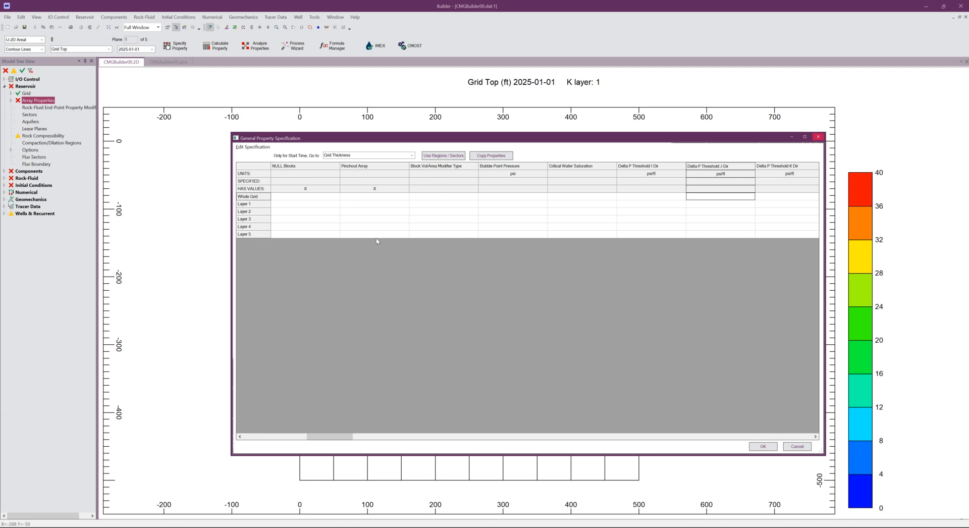
{"action": "key", "text": "Left"}
{"action": "key", "text": "Left"}
{"action": "key", "text": "Left"}
{"action": "key", "text": "Left"}
{"action": "key", "text": "Left"}
{"action": "key", "text": "Left"}
{"action": "key", "text": "Left"}
{"action": "key", "text": "Left"}
{"action": "key", "text": "Left"}
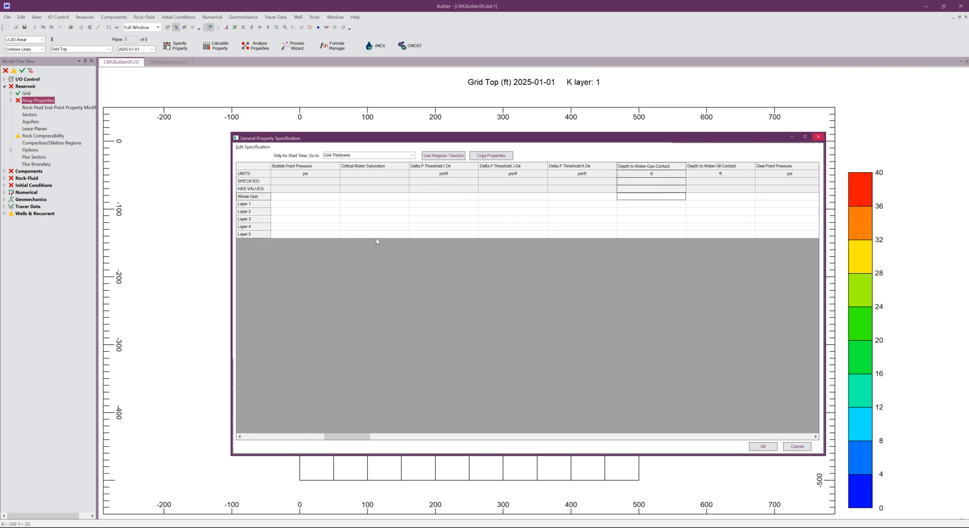
{"action": "key", "text": "Left"}
{"action": "key", "text": "Left"}
{"action": "key", "text": "Left"}
{"action": "key", "text": "Left"}
{"action": "key", "text": "Left"}
{"action": "key", "text": "Left"}
{"action": "key", "text": "Left"}
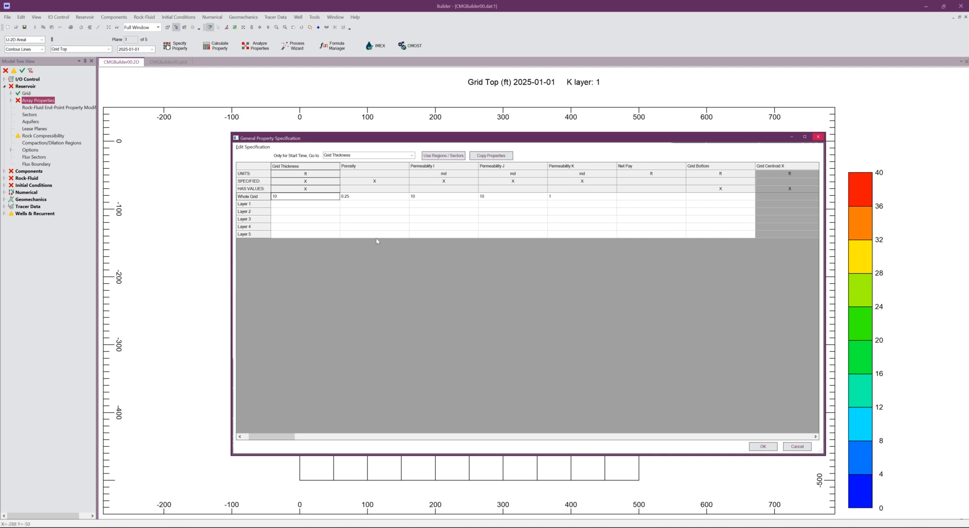
Set Water Saturation for Layers 1 to 5 to 0.1, 0.2, 0.3, 0.4 and 1.
{"action": "left_click", "coordinate": [371, 156]}
{"action": "left_click", "coordinate": [412, 156]}
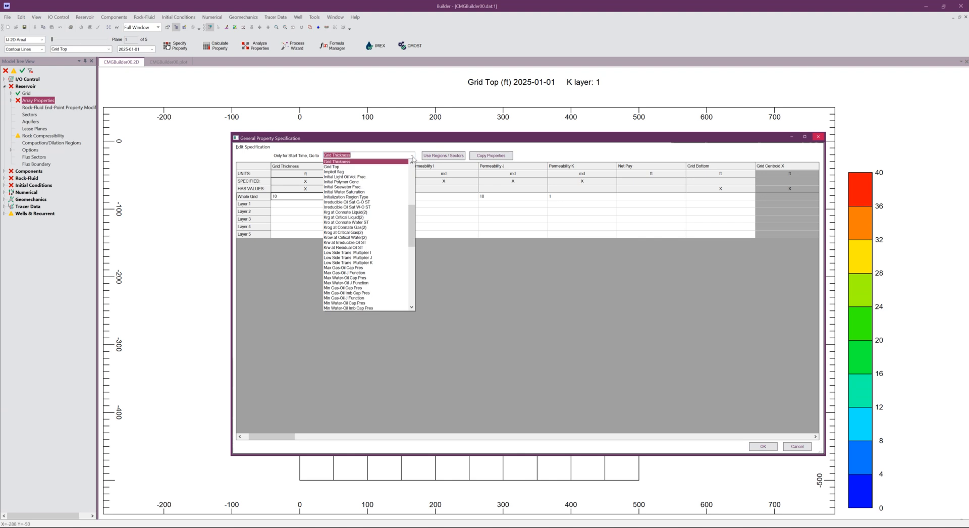
{"action": "type", "text": "Water Cap Pres Shift/Offset"}
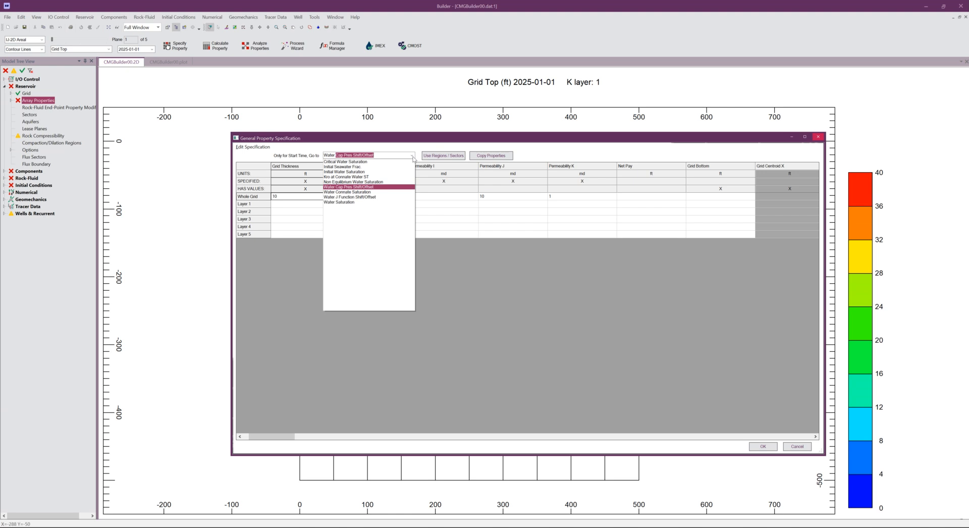
{"action": "left_click", "coordinate": [357, 202]}
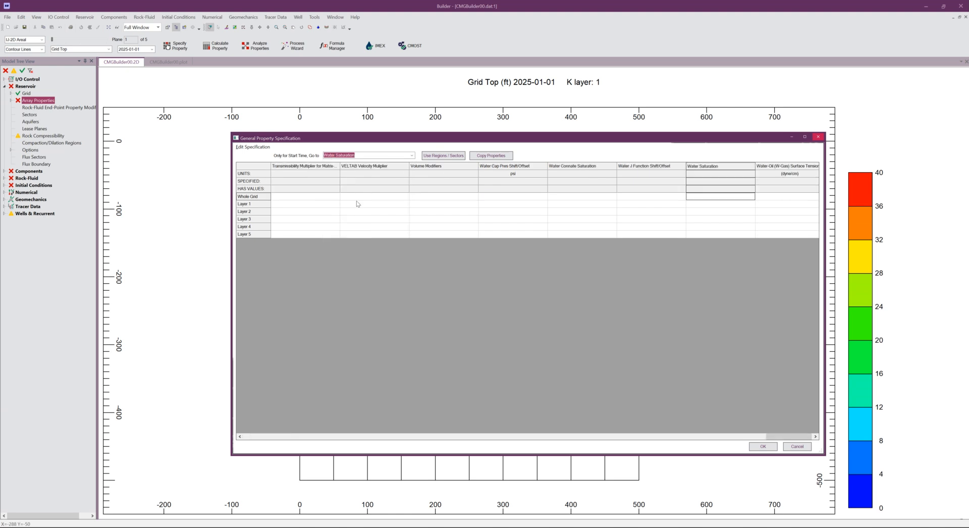
{"action": "left_click", "coordinate": [702, 205]}
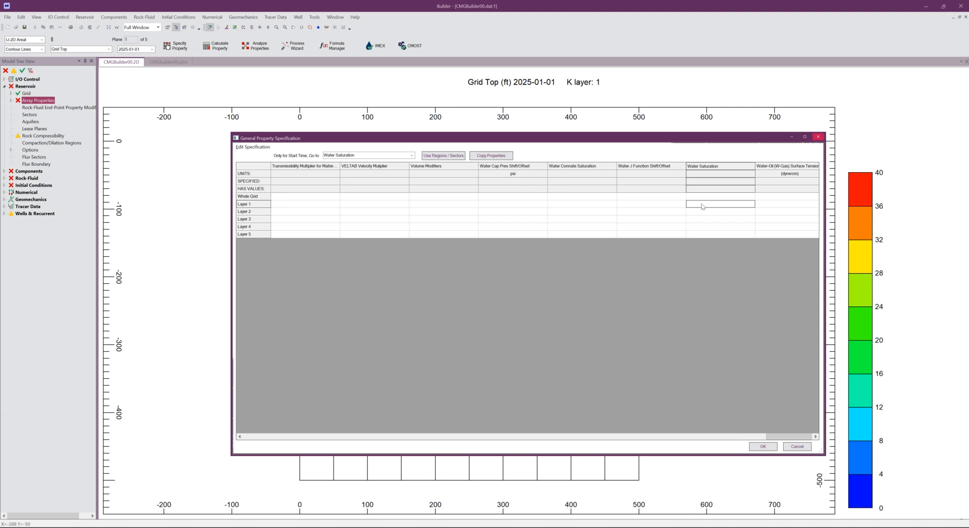
{"action": "type", "text": "10"}
{"action": "key", "text": "Return"}
{"action": "type", "text": "0.2"}
{"action": "key", "text": "Return"}
{"action": "type", "text": "0.3"}
{"action": "key", "text": "Return"}
{"action": "type", "text": "0."}
{"action": "key", "text": "Return"}
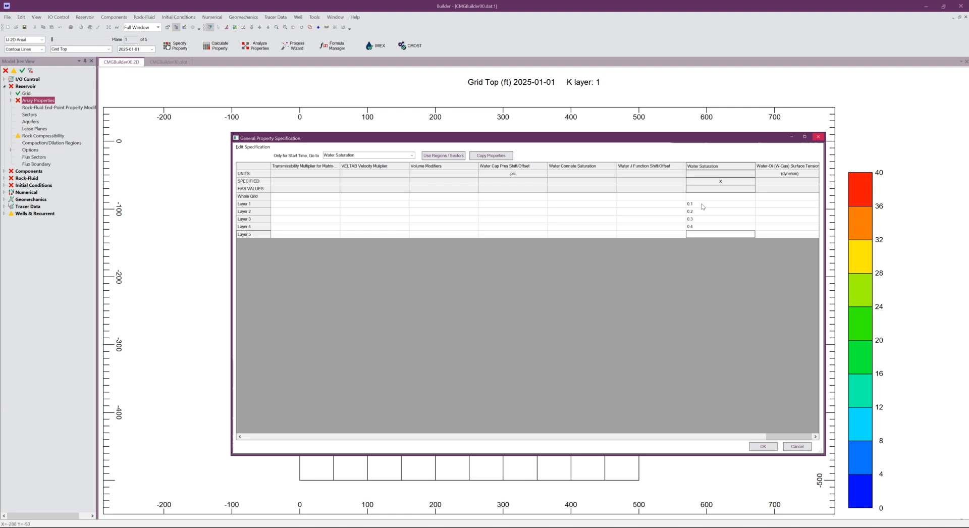
{"action": "type", "text": "1"}
{"action": "key", "text": "Up"}
{"action": "key", "text": "Up"}
{"action": "key", "text": "Up"}
{"action": "key", "text": "Up"}
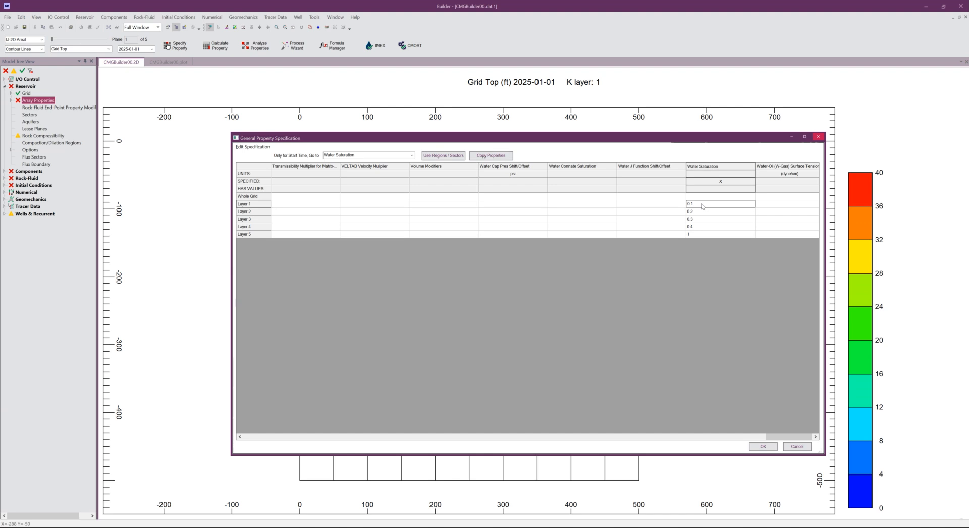
Set Oil Saturation for Layers 1 to 5 to 0.9, 0.8, 0.7, 0.6 and 0.
{"action": "left_click", "coordinate": [378, 155]}
{"action": "type", "text": "Oil"}
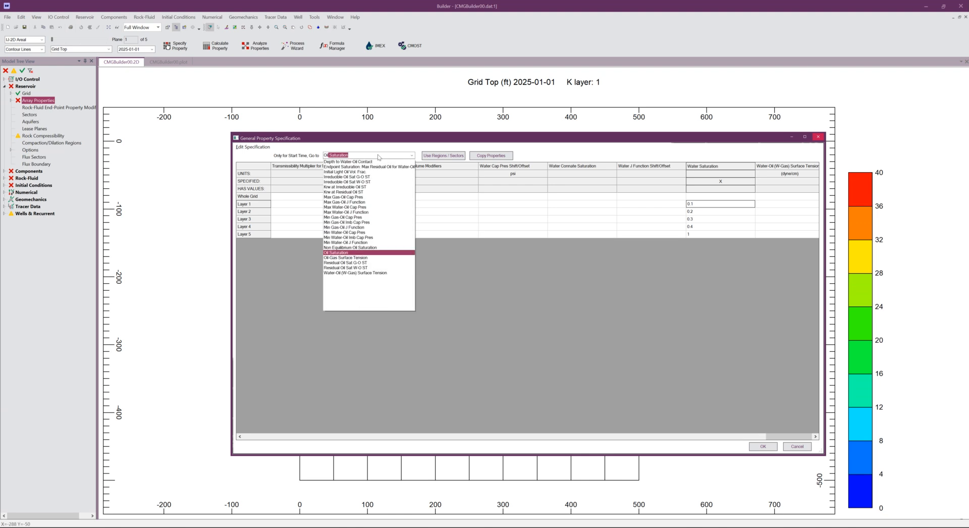
{"action": "key", "text": "Return"}
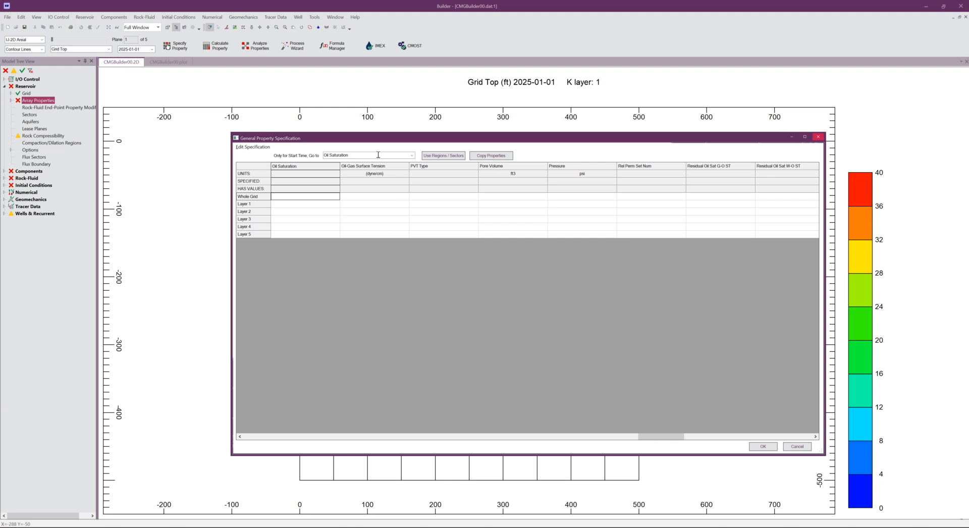
{"action": "left_click", "coordinate": [329, 204]}
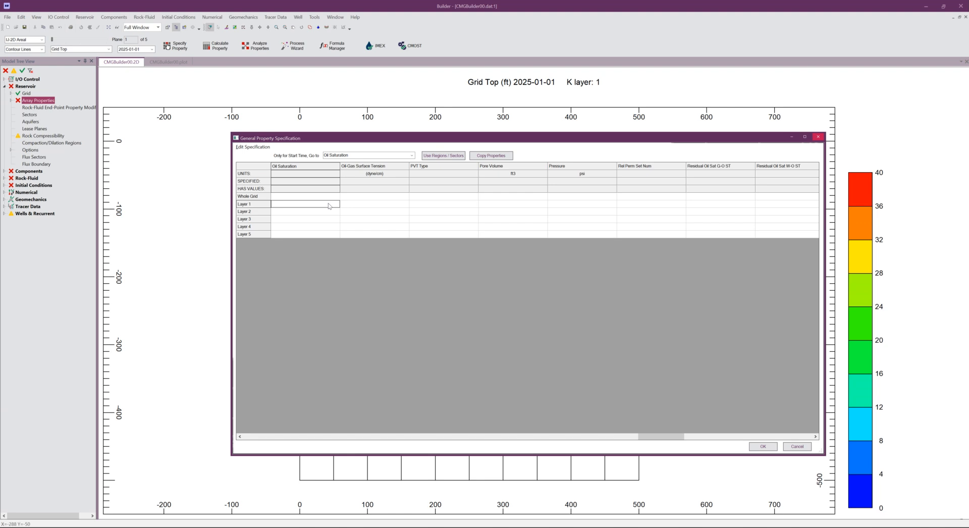
{"action": "type", "text": "0.9"}
{"action": "key", "text": "Return"}
{"action": "type", "text": "0"}
{"action": "key", "text": "Return"}
{"action": "type", "text": "0.7"}
{"action": "key", "text": "Return"}
{"action": "type", "text": "0."}
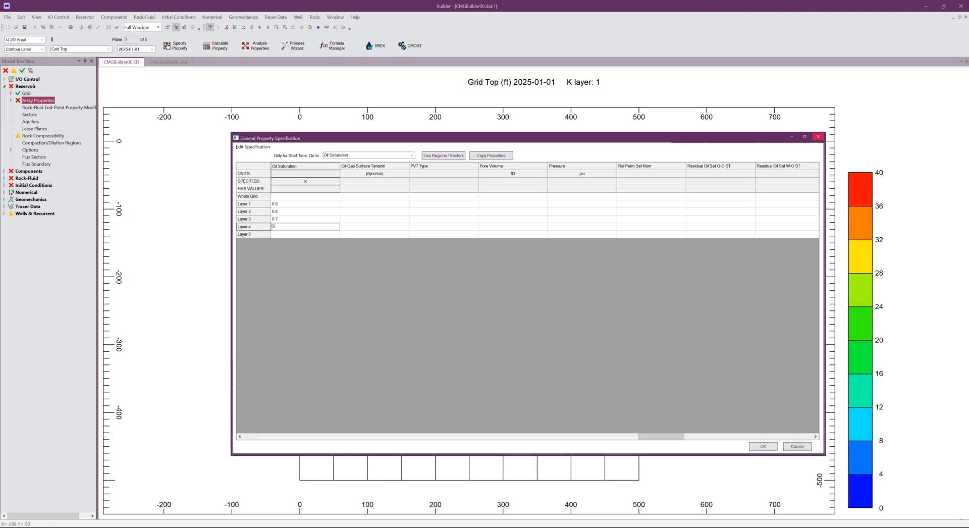
{"action": "type", "text": "0"}
{"action": "key", "text": "Right"}
{"action": "key", "text": "Up"}
{"action": "key", "text": "Left"}
{"action": "key", "text": "Left"}
{"action": "key", "text": "Right"}
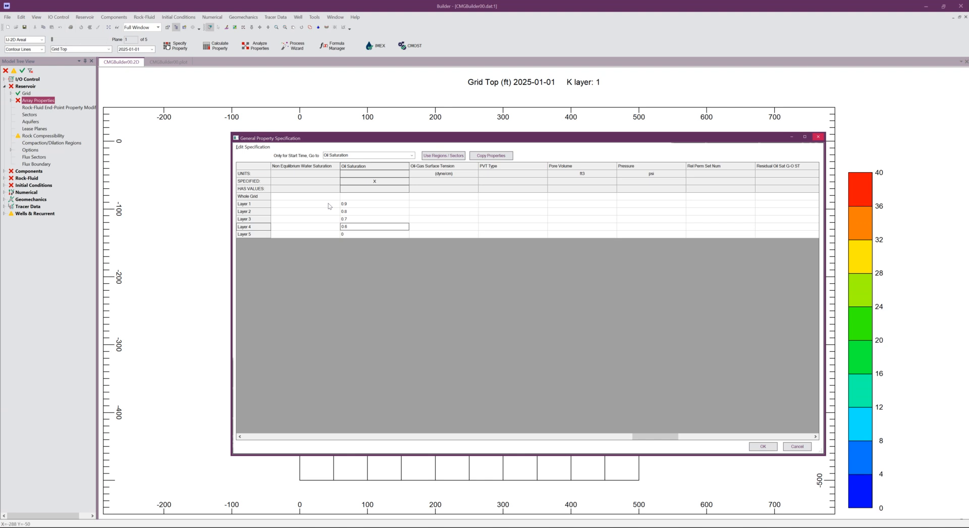
Accept the array property specification and calculate the block values for all listed properties with the default interpolation options.
{"action": "left_click_drag", "start_coordinate": [635, 436], "coordinate": [245, 434]}
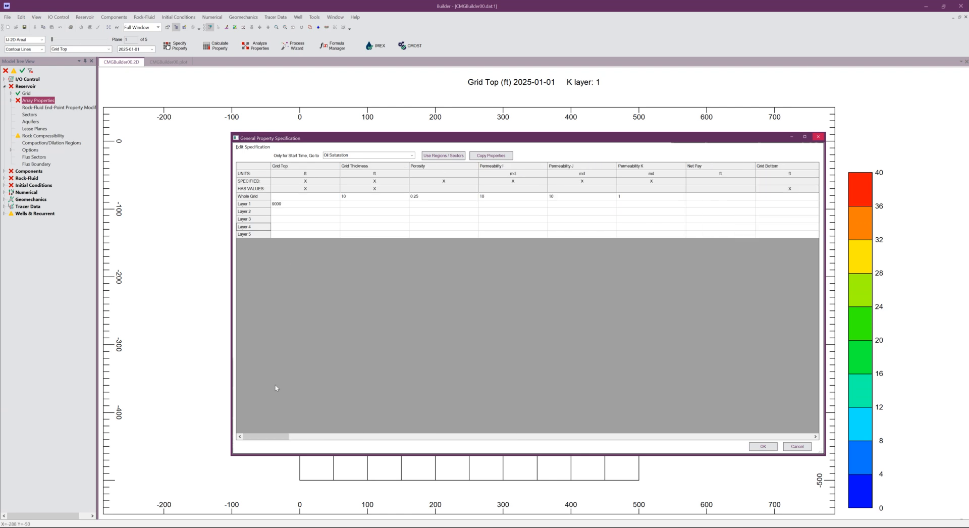
{"action": "left_click", "coordinate": [763, 446]}
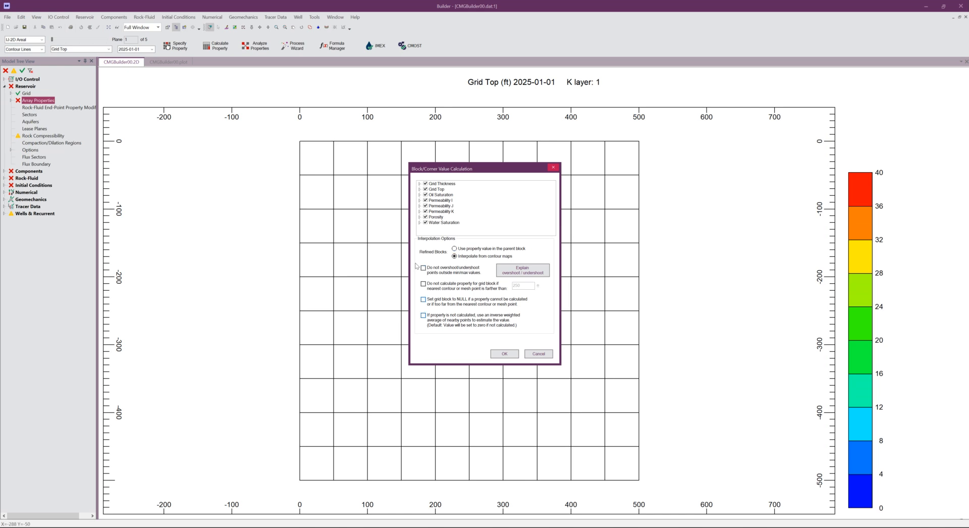
{"action": "left_click", "coordinate": [505, 354]}
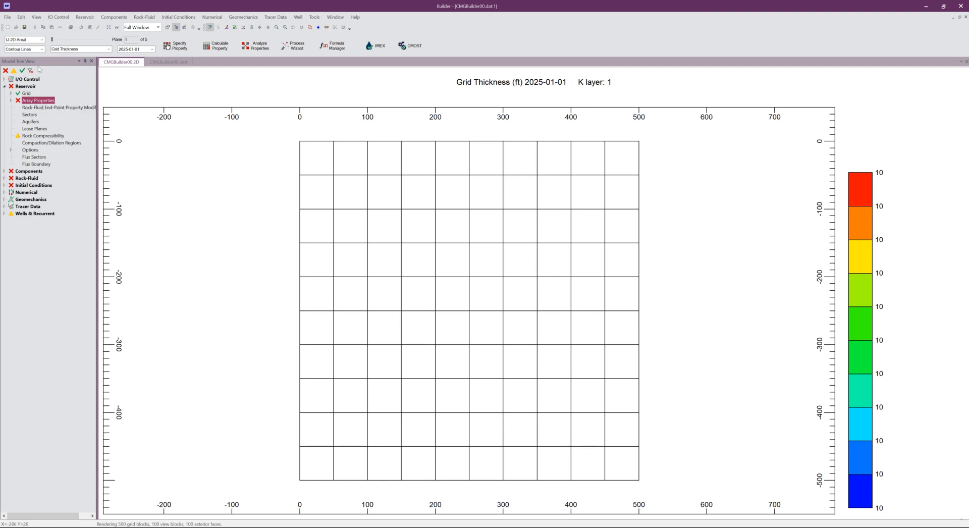
Switch the reservoir grid display to 3D View.
{"action": "left_click", "coordinate": [43, 42]}
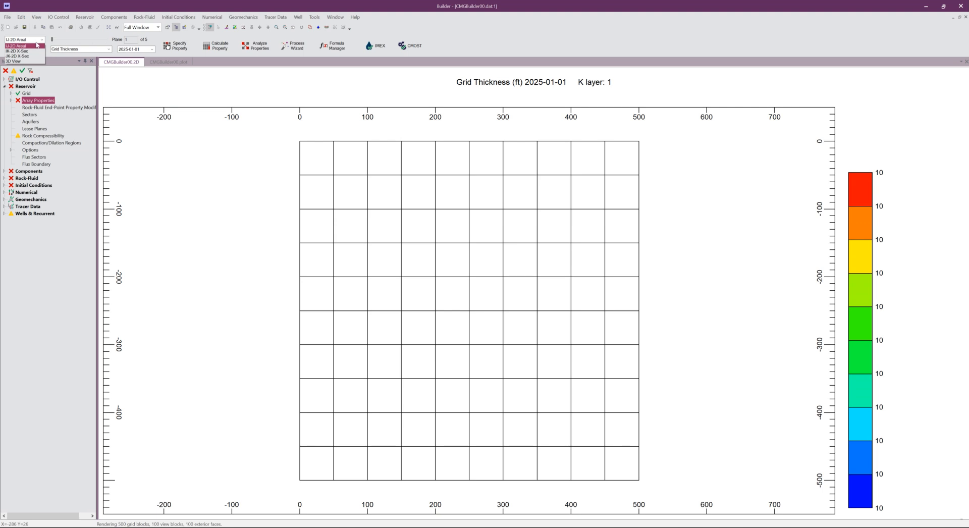
{"action": "left_click", "coordinate": [30, 62]}
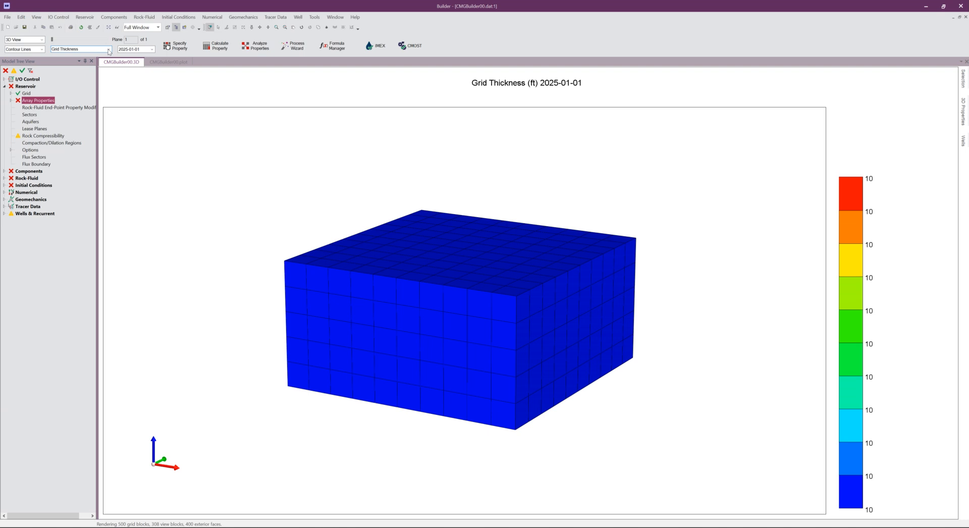
Display Oil Saturation on the 3D grid and inspect its layering by rotating and panning the model.
{"action": "left_click", "coordinate": [109, 50]}
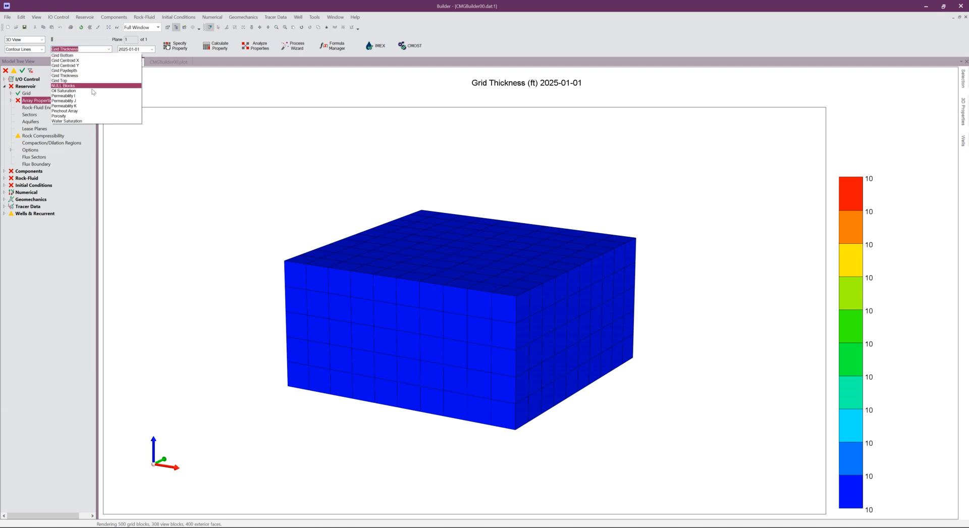
{"action": "left_click", "coordinate": [76, 90]}
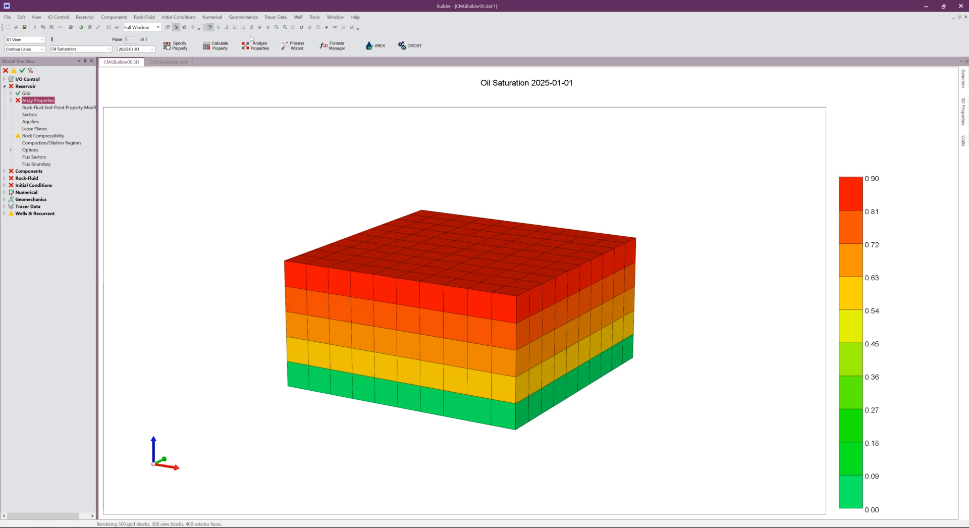
{"action": "left_click", "coordinate": [303, 28]}
{"action": "left_click_drag", "start_coordinate": [484, 341], "coordinate": [313, 315]}
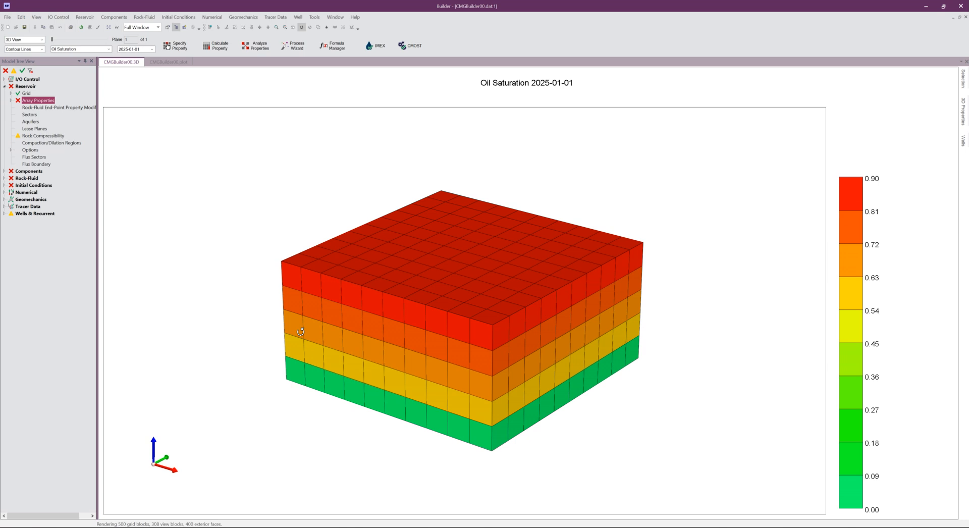
{"action": "left_click", "coordinate": [293, 27]}
{"action": "left_click_drag", "start_coordinate": [443, 273], "coordinate": [396, 271]}
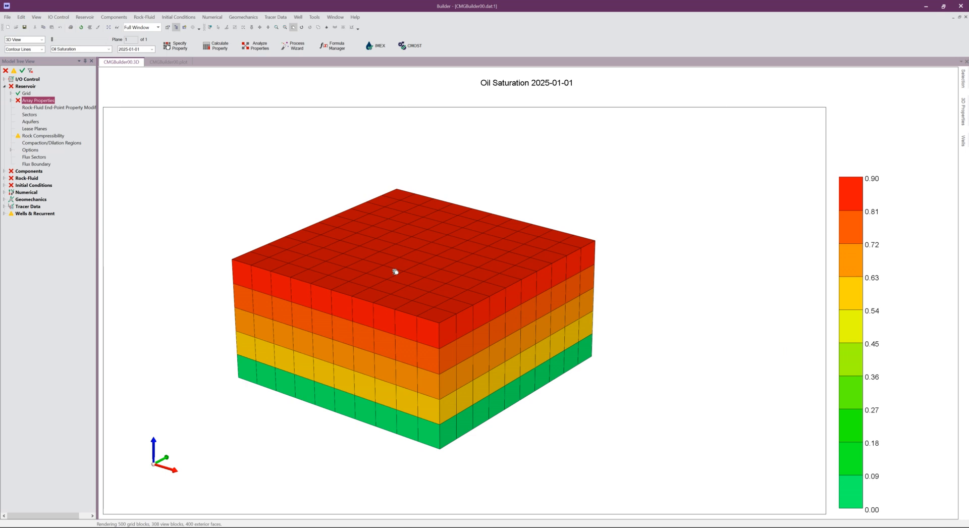
Examine the status of the individual array properties under Reservoir, widening the model tree to read their full names.
{"action": "left_click", "coordinate": [11, 100]}
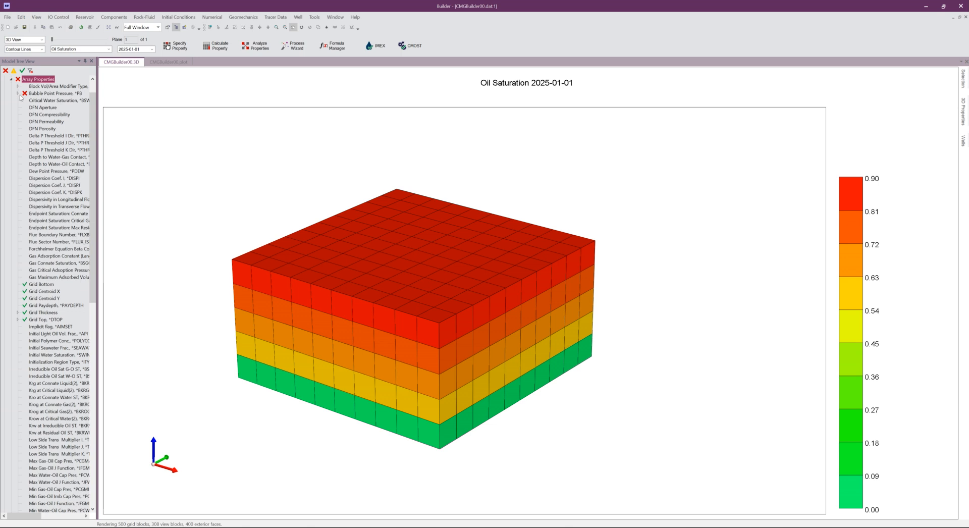
{"action": "left_click_drag", "start_coordinate": [98, 120], "coordinate": [129, 120]}
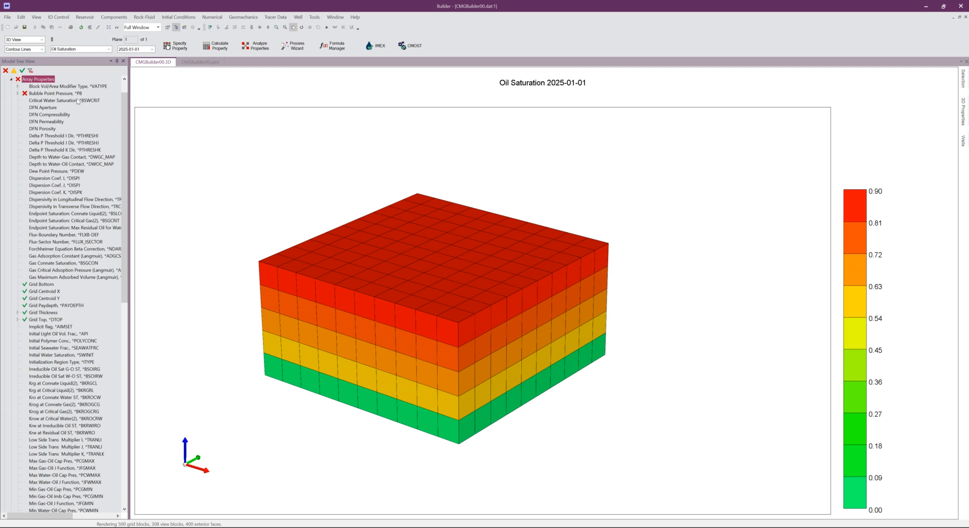
{"action": "left_click_drag", "start_coordinate": [127, 119], "coordinate": [107, 104]}
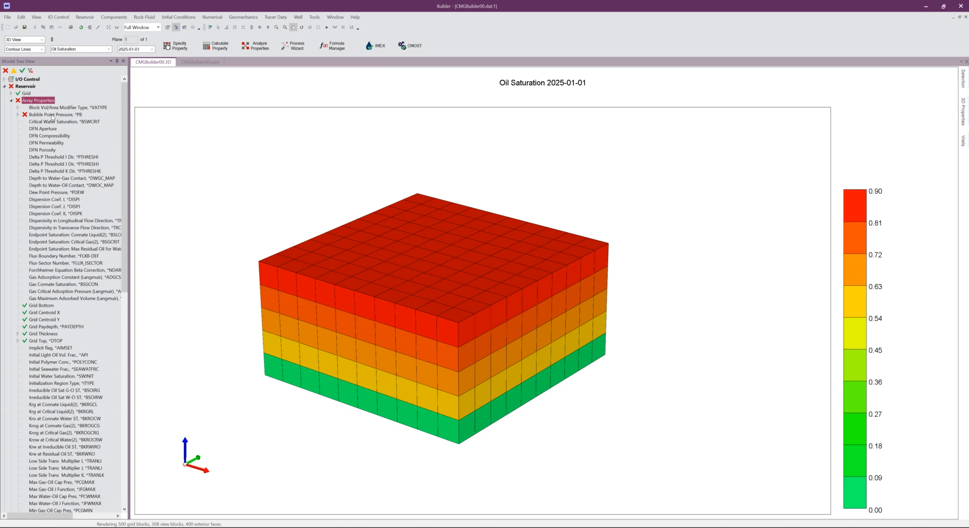
{"action": "left_click", "coordinate": [11, 100]}
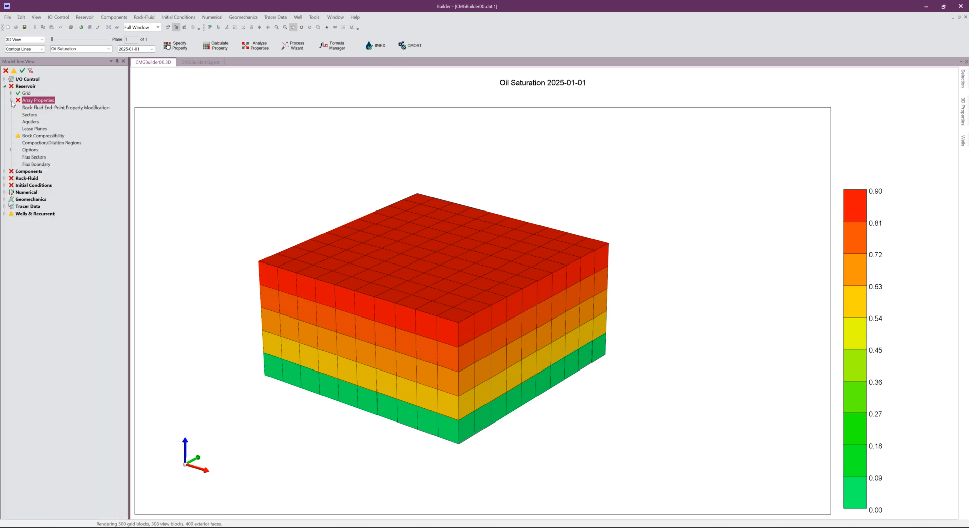
Try to set the rock compressibility (CPOR) to 5e10-6 1/psi in the Rock Compressibility settings.
{"action": "double_click", "coordinate": [39, 137]}
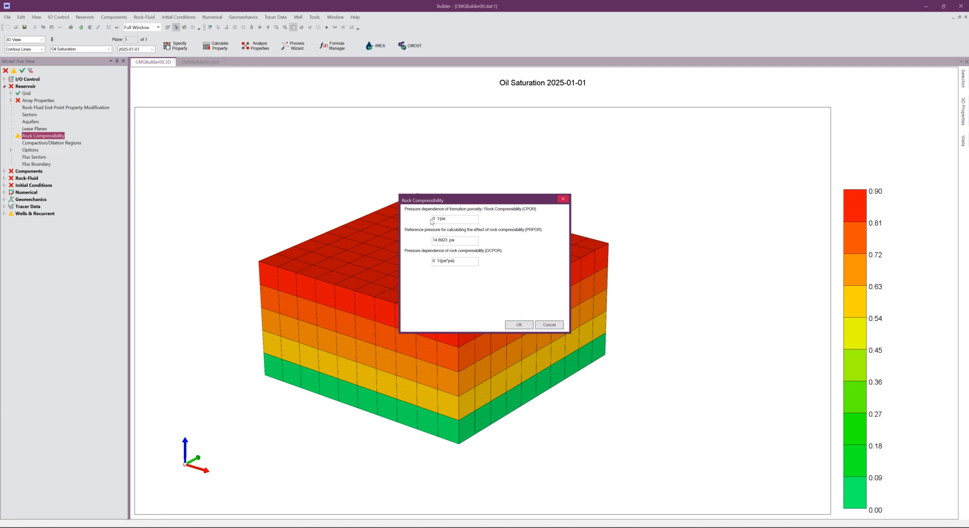
{"action": "left_click_drag", "start_coordinate": [437, 220], "coordinate": [430, 224]}
{"action": "type", "text": "5e10-6"}
{"action": "left_click", "coordinate": [437, 263]}
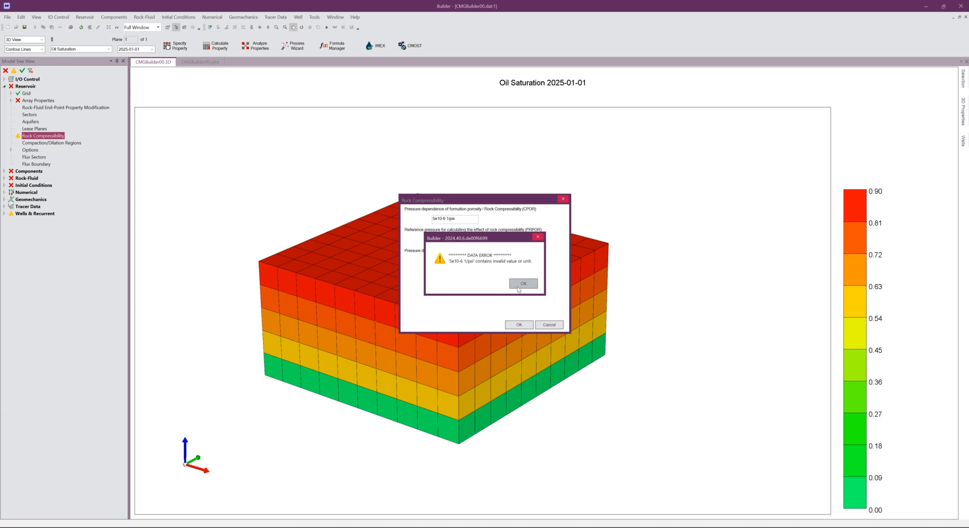
{"action": "left_click", "coordinate": [519, 284]}
{"action": "left_click", "coordinate": [438, 220]}
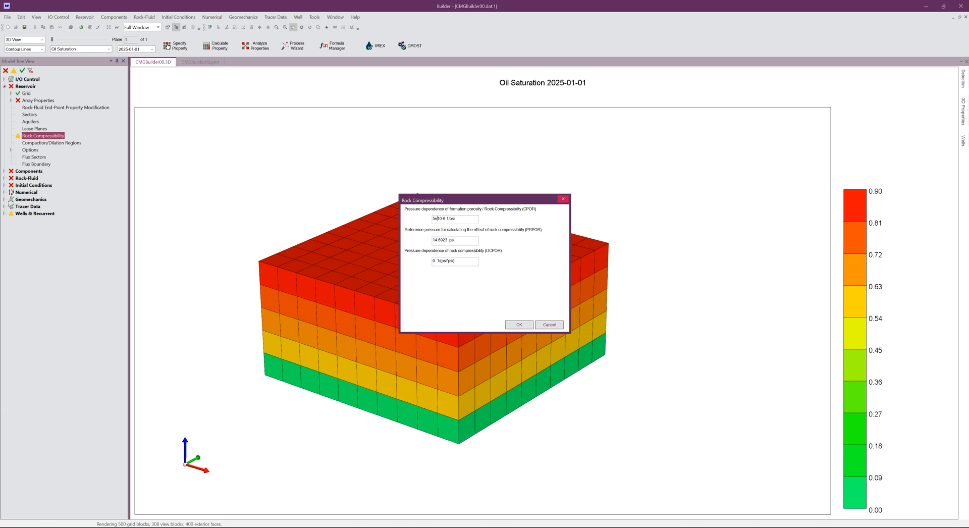
{"action": "key", "text": "Return"}
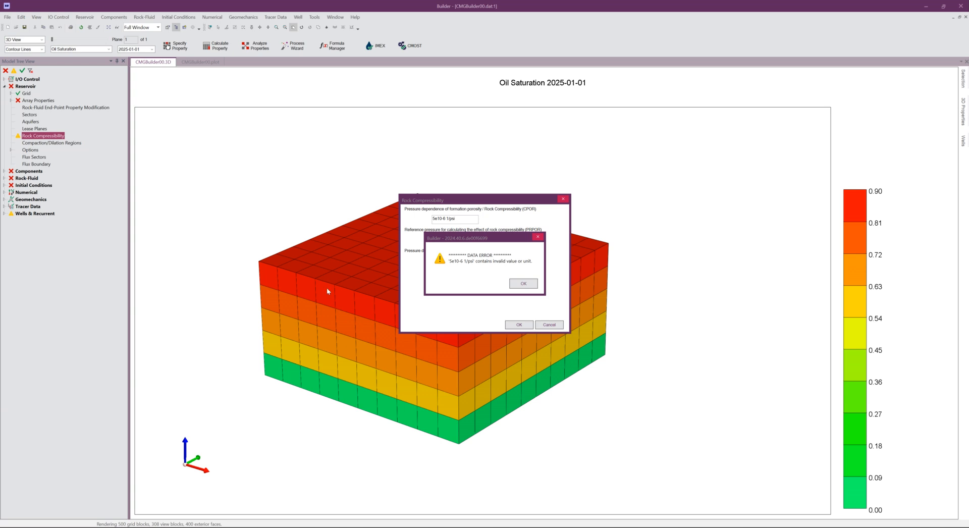
{"action": "left_click", "coordinate": [529, 284]}
{"action": "left_click", "coordinate": [522, 282]}
{"action": "left_click", "coordinate": [519, 284]}
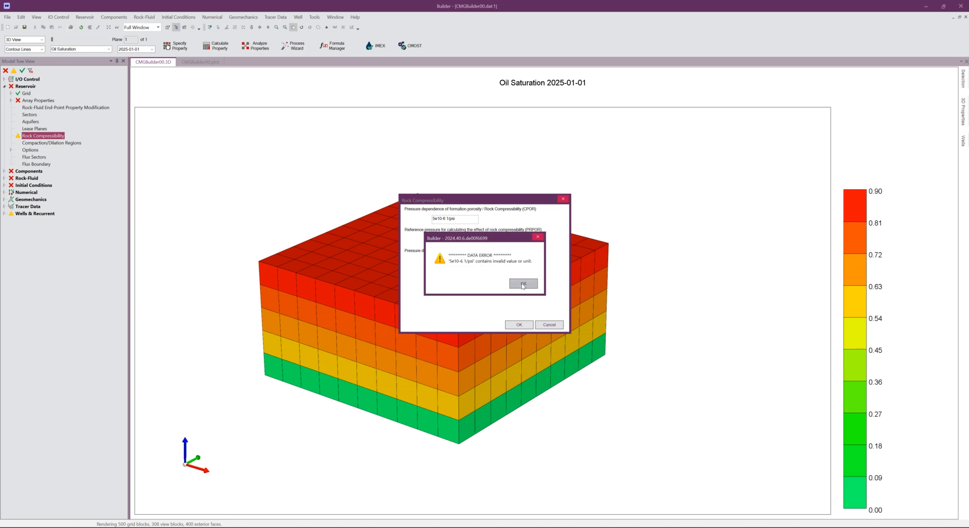
{"action": "left_click", "coordinate": [537, 237]}
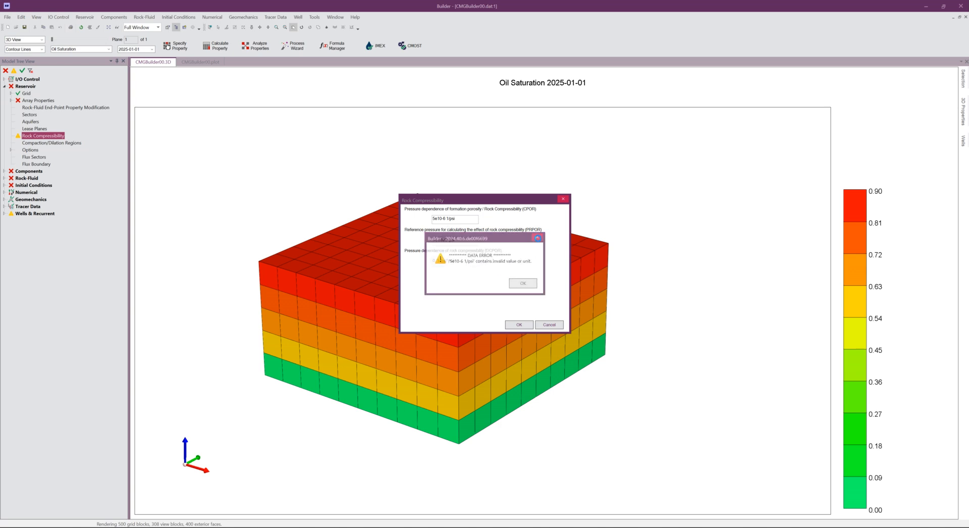
{"action": "left_click", "coordinate": [539, 324]}
{"action": "left_click", "coordinate": [523, 286]}
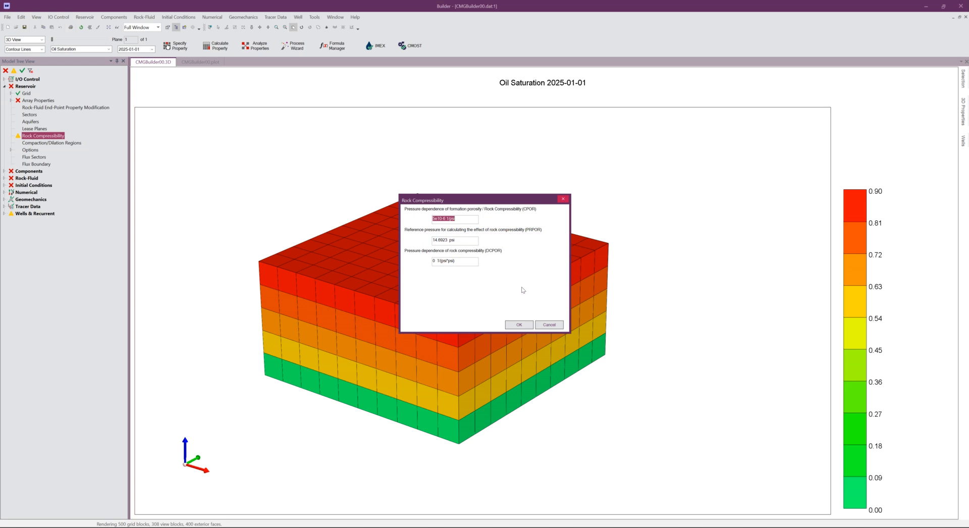
Set the rock compressibility (CPOR) to 5e-6 1/psi and its pressure dependence (DCPOR) to 5e-6 1/(psi*psi), and accept.
{"action": "left_click", "coordinate": [440, 219]}
{"action": "key", "text": "BackSpace"}
{"action": "key", "text": "BackSpace"}
{"action": "double_click", "coordinate": [434, 261]}
{"action": "type", "text": "5e-6"}
{"action": "left_click", "coordinate": [509, 326]}
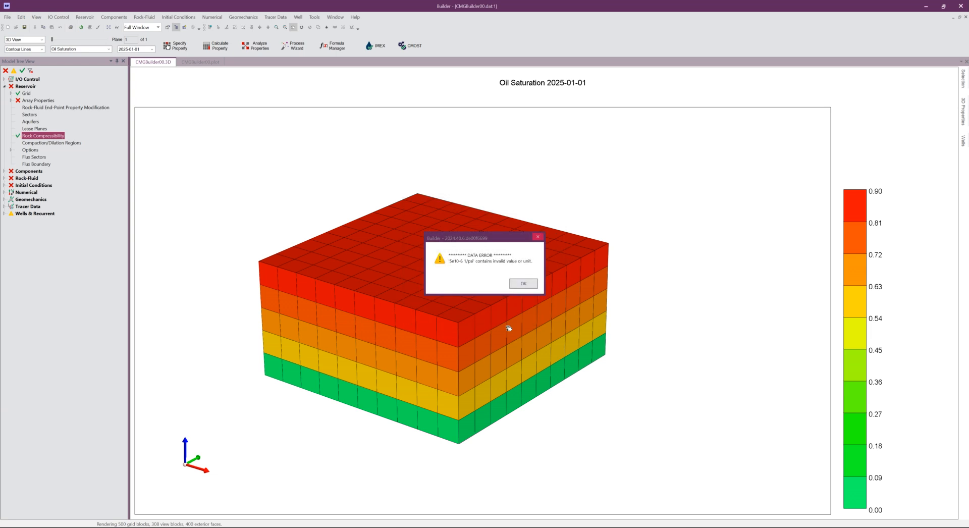
Dismiss the leftover data error dialog, and reopen the Rock Compressibility settings to check the entered values.
{"action": "left_click", "coordinate": [523, 284]}
{"action": "left_click", "coordinate": [548, 319]}
{"action": "left_click", "coordinate": [542, 311]}
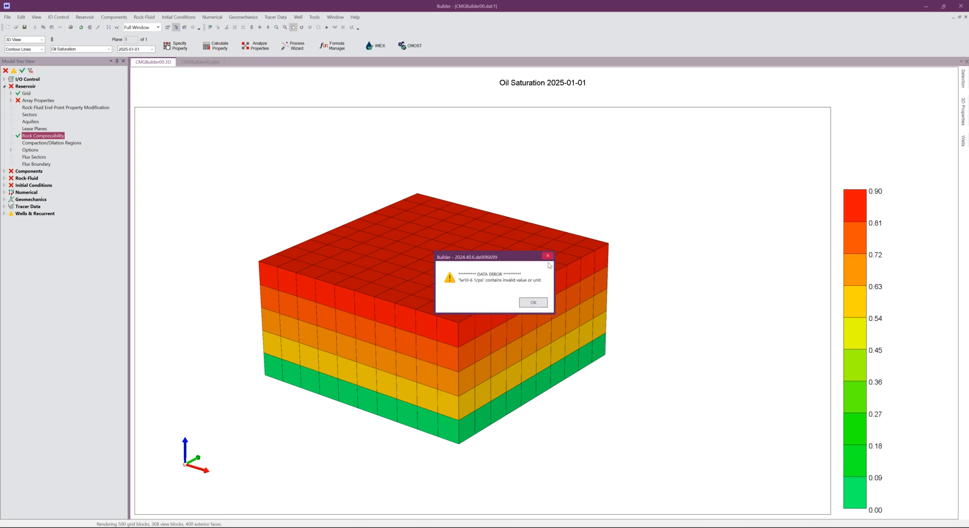
{"action": "left_click", "coordinate": [548, 256]}
{"action": "left_click", "coordinate": [540, 248]}
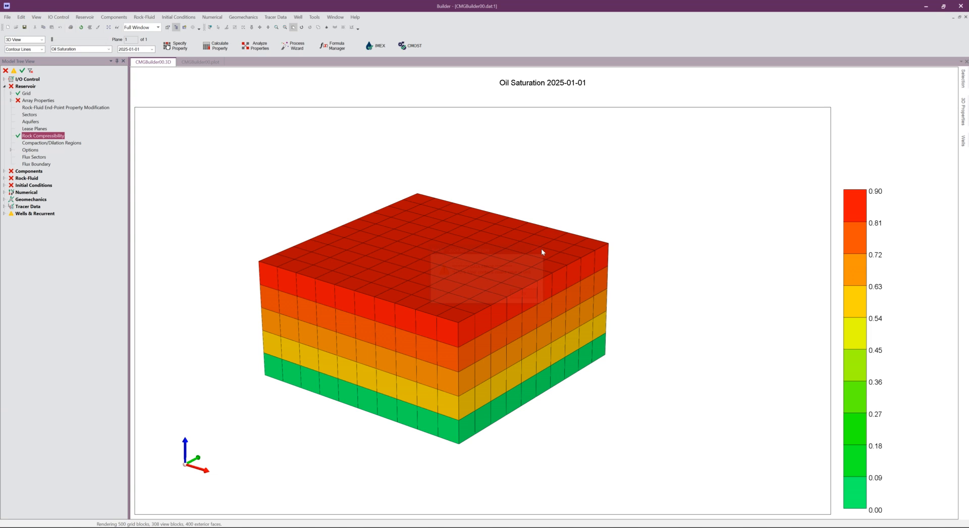
{"action": "double_click", "coordinate": [55, 137]}
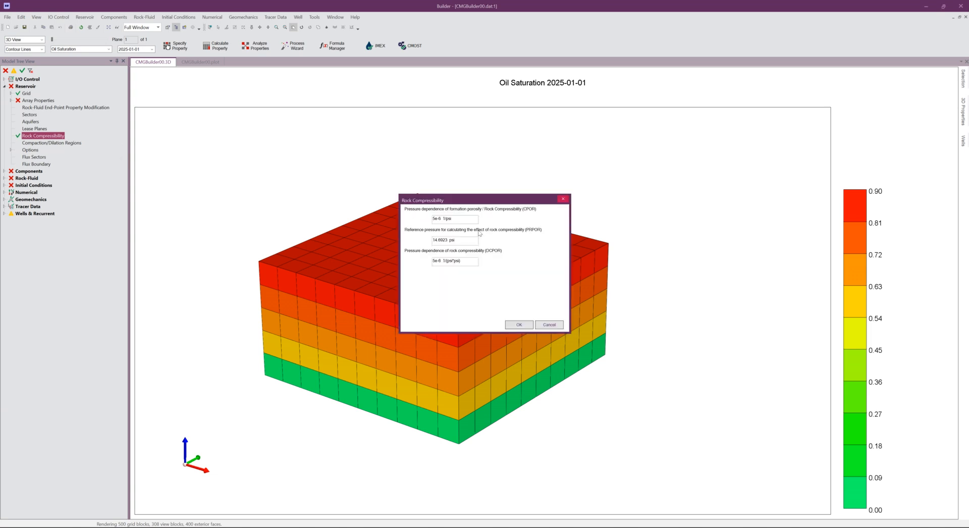
{"action": "left_click", "coordinate": [518, 323]}
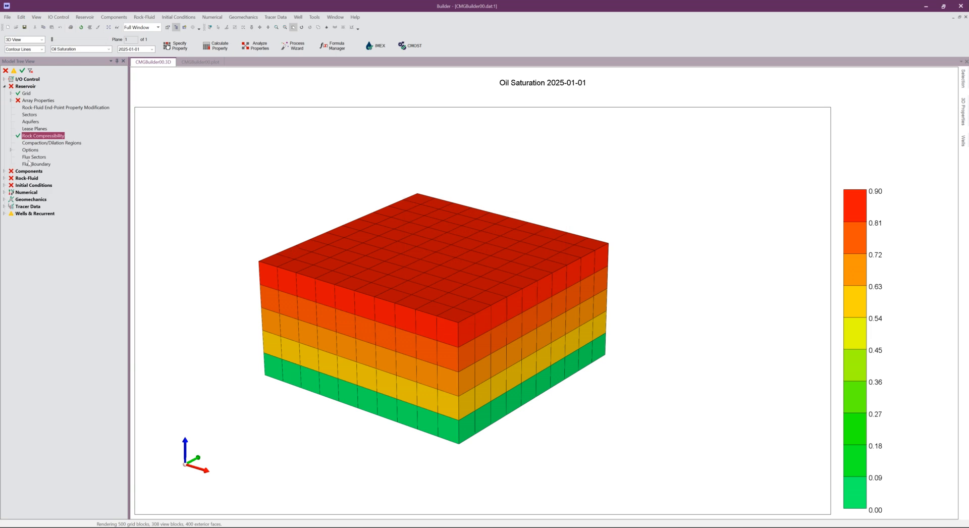